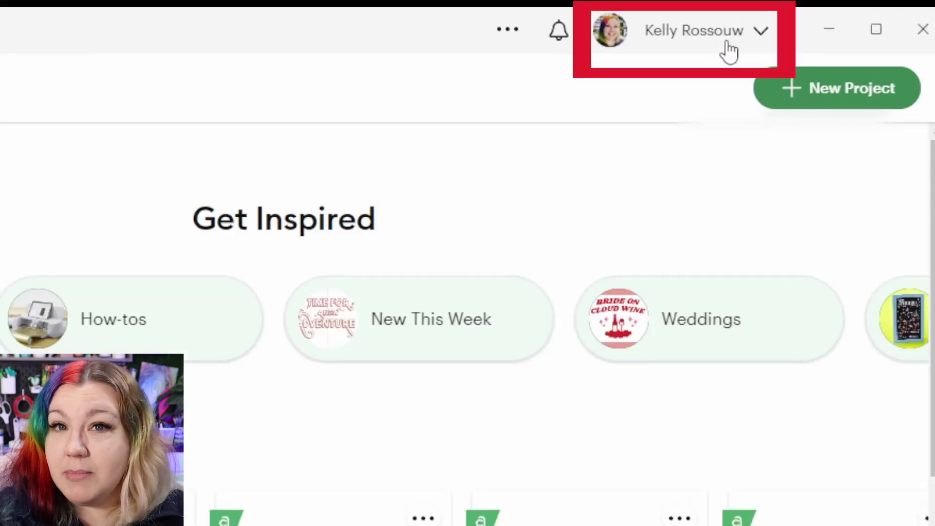
Open the custom materials from the machine settings and choose the Explore 3 as the device
click(810, 22)
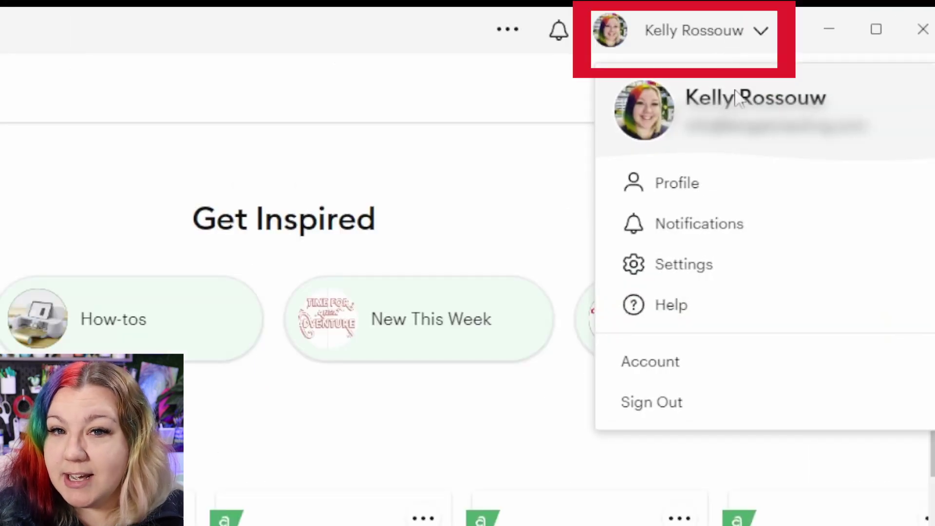
click(729, 281)
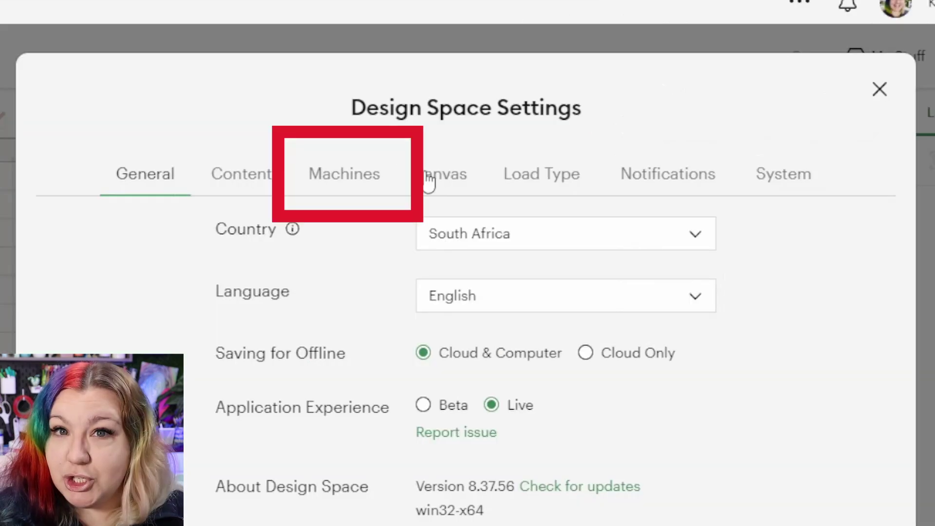
click(350, 184)
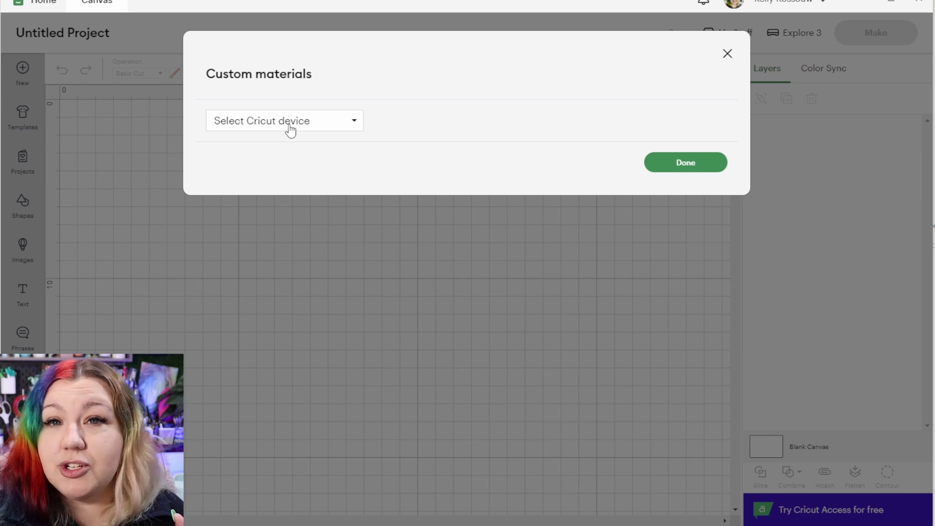
click(290, 130)
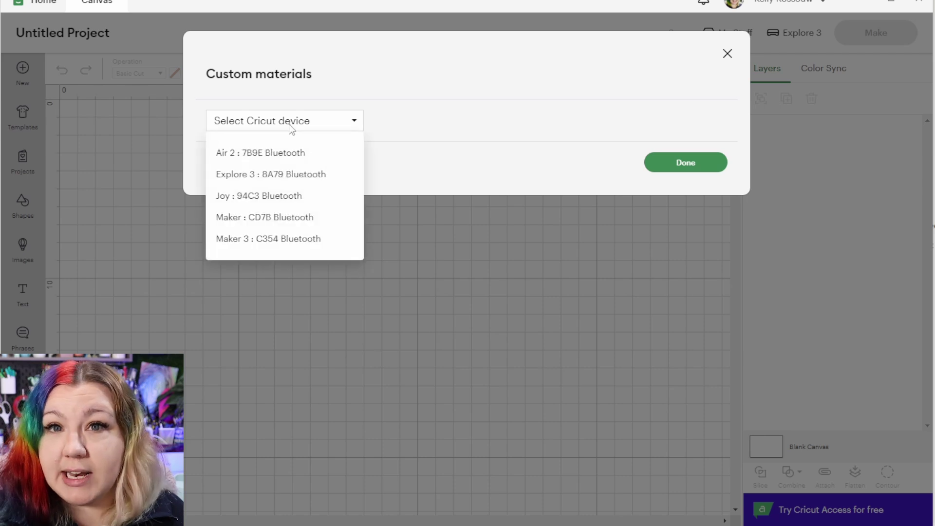
click(286, 175)
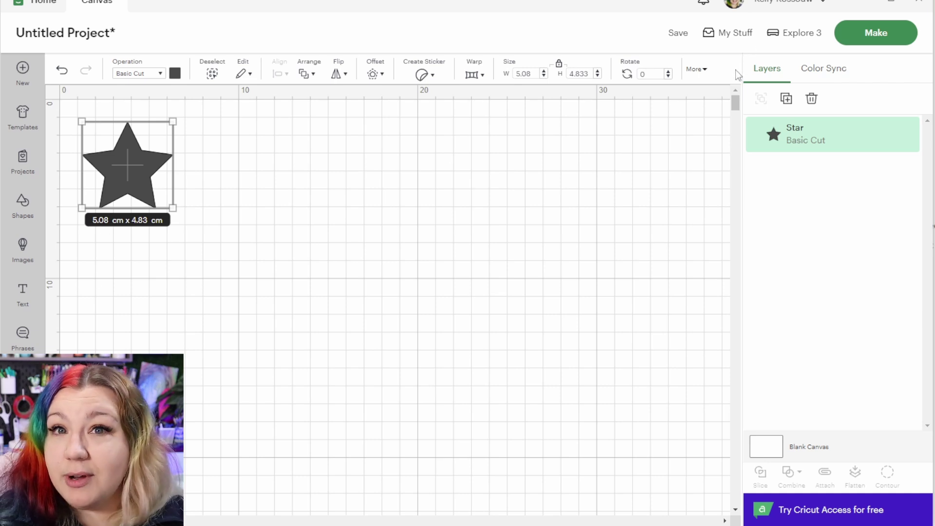
Send the star project to cutting preparation, continue to base material selection, and open the material settings from the full materials list
click(877, 35)
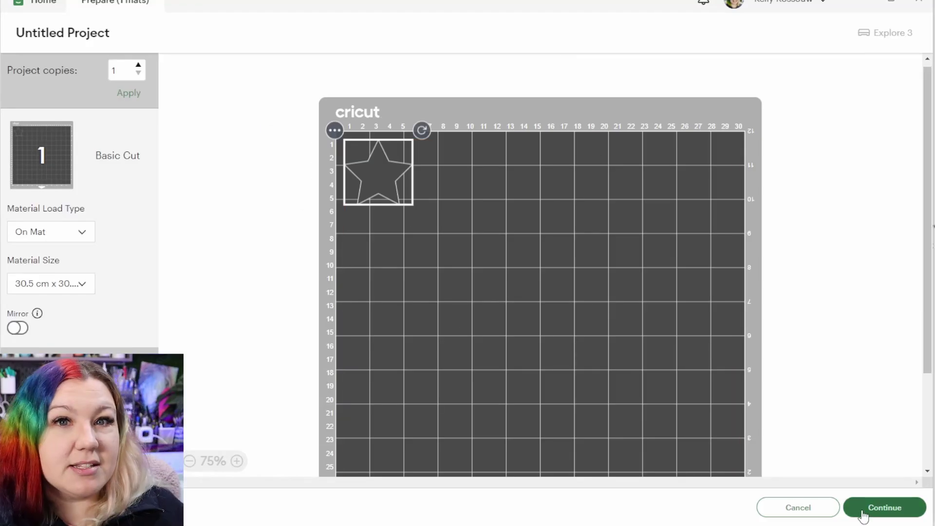
click(868, 514)
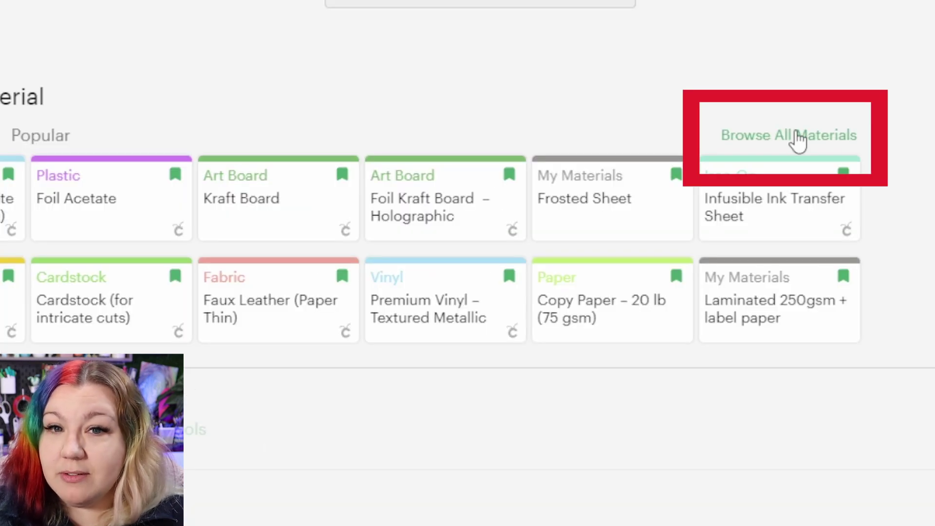
click(797, 138)
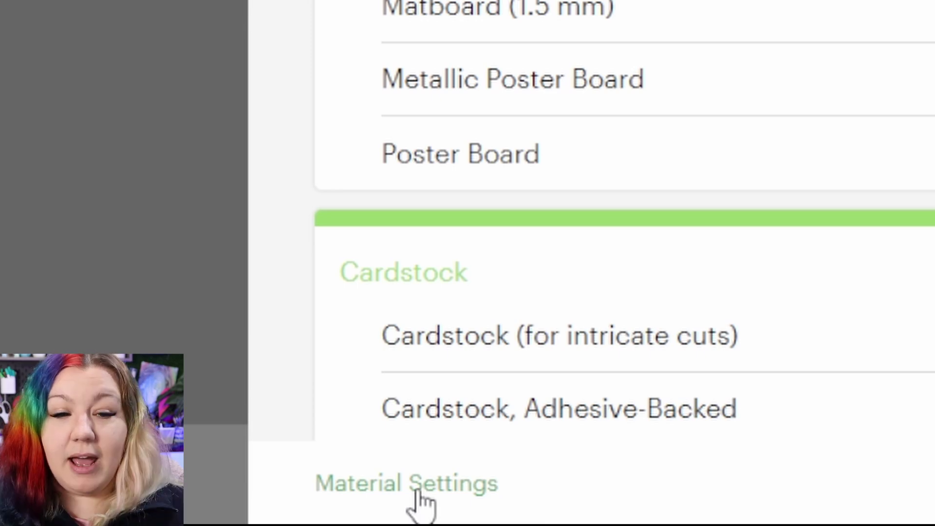
click(417, 491)
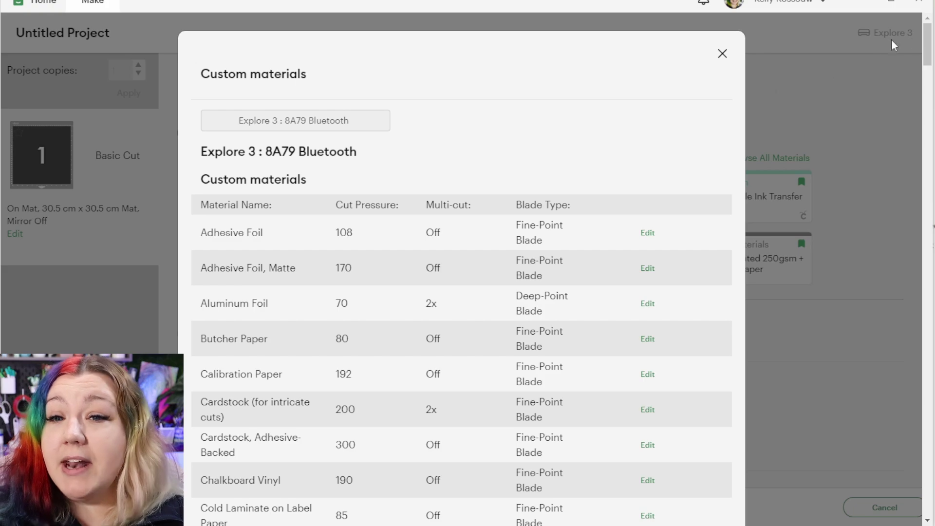
Add a new custom material named "Laminate Redfern Label on 216gsm Cardstock" and save it
drag(930, 43, 928, 494)
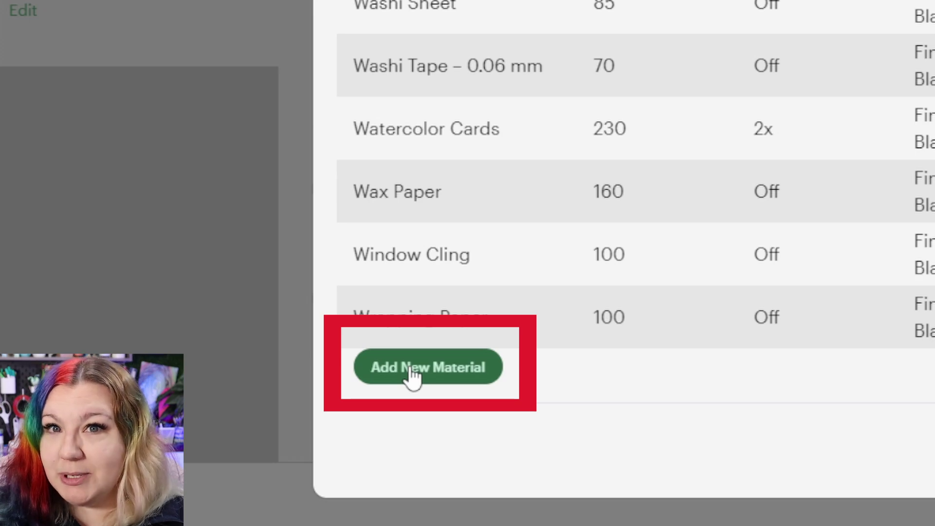
click(412, 370)
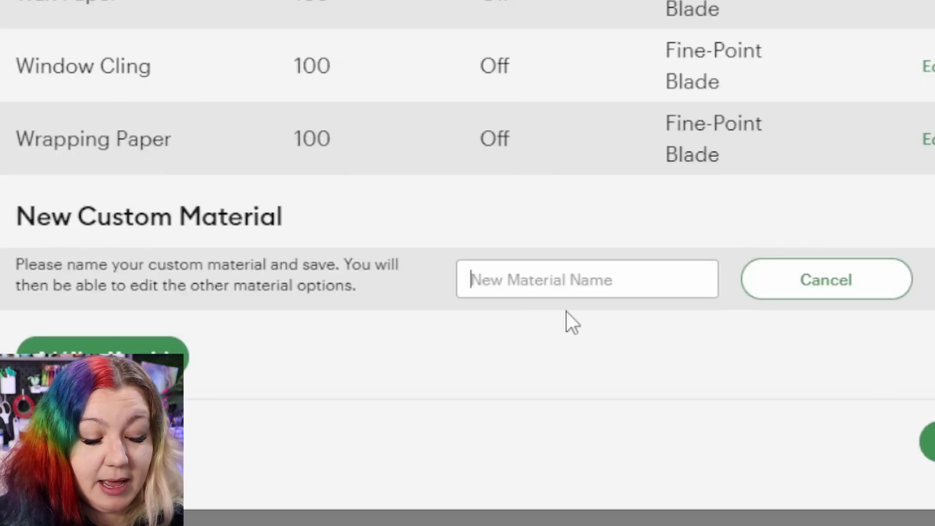
text(Laminat)
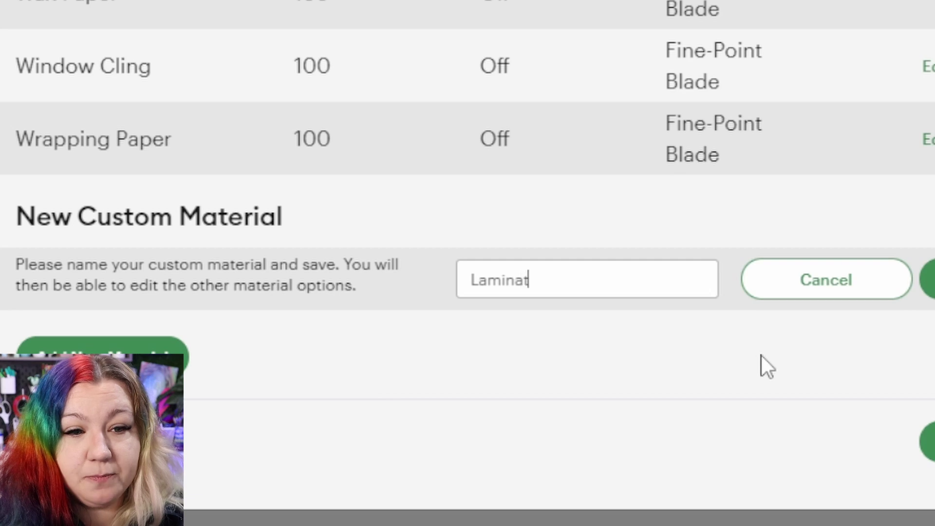
text(e Redfern Label on)
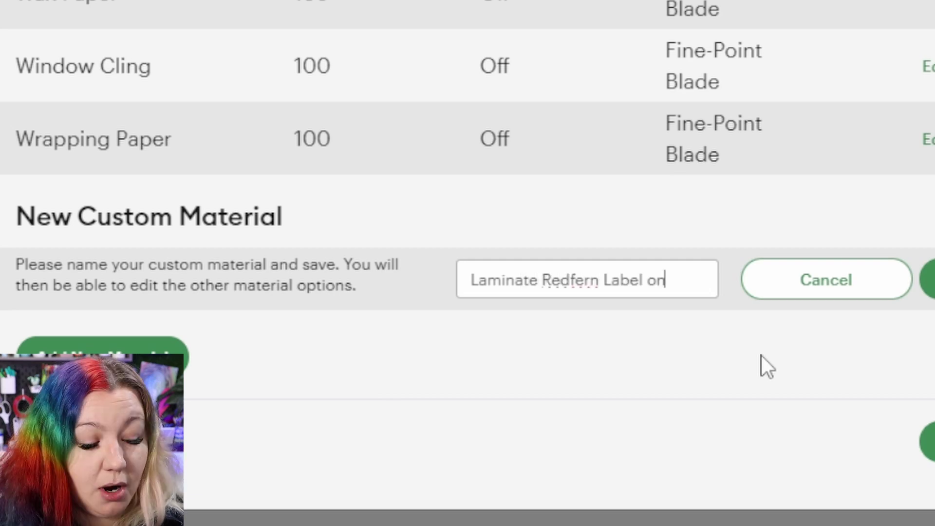
text( 216)
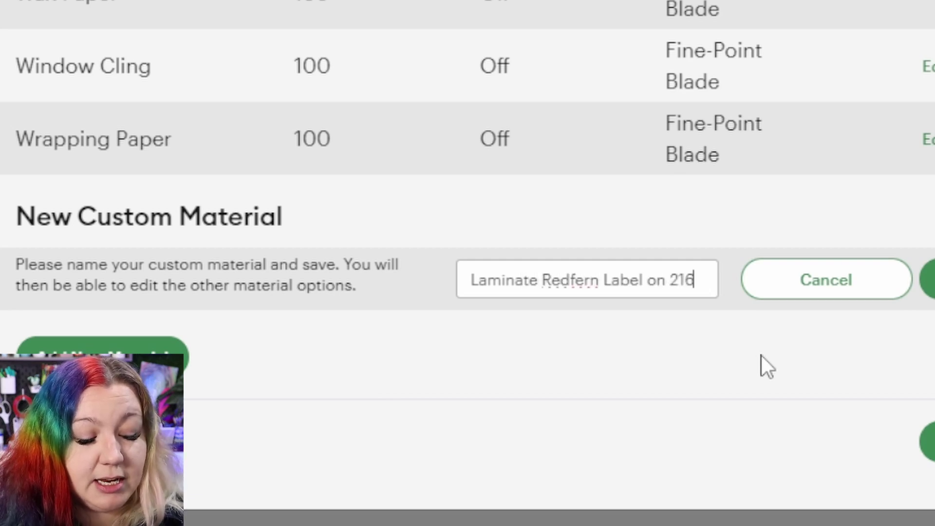
text(gsm Cardsoc)
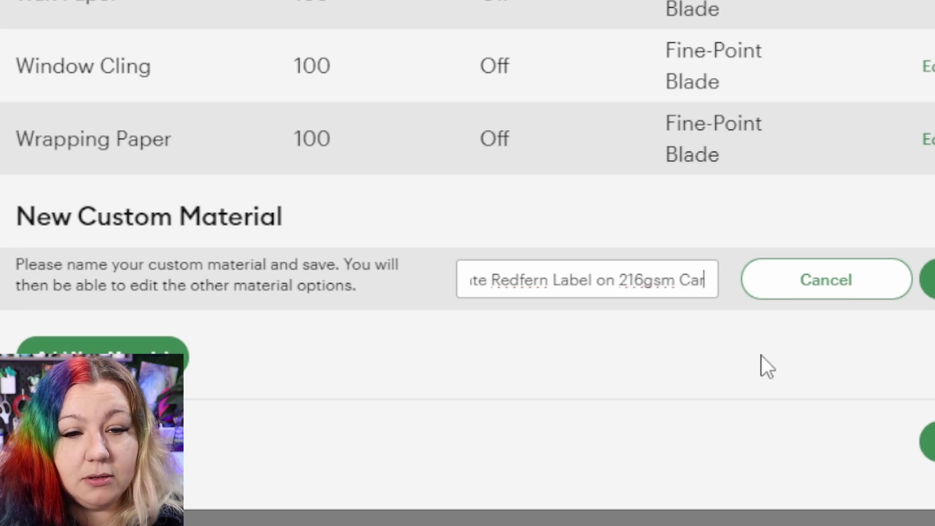
key(BackSpace)
key(BackSpace)
text(tock)
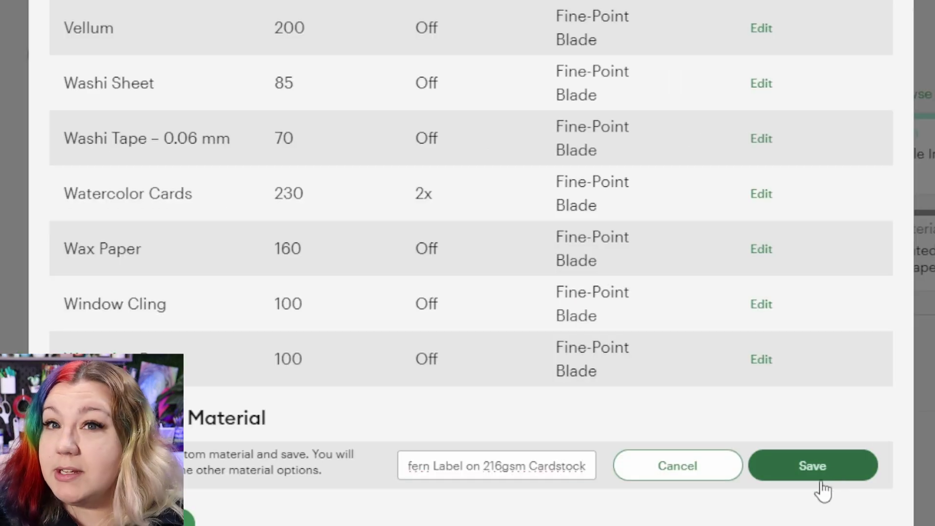
click(820, 482)
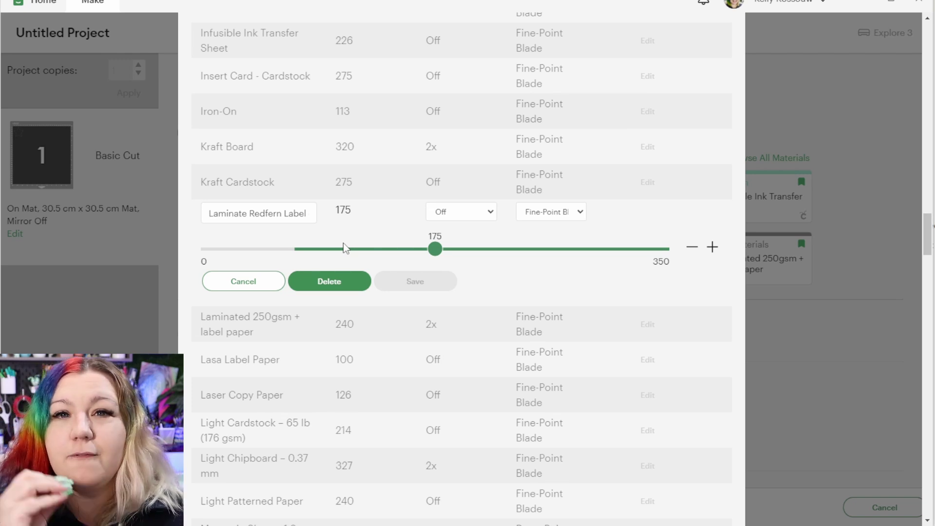
Set the new laminate label material's cut pressure to 340
scroll(536, 324, down, 1)
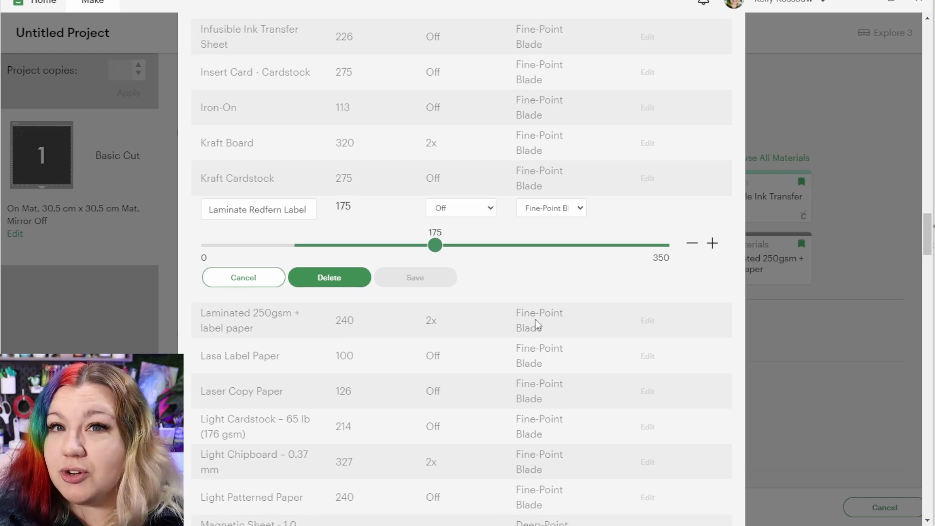
scroll(536, 324, down, 7)
scroll(537, 321, down, 2)
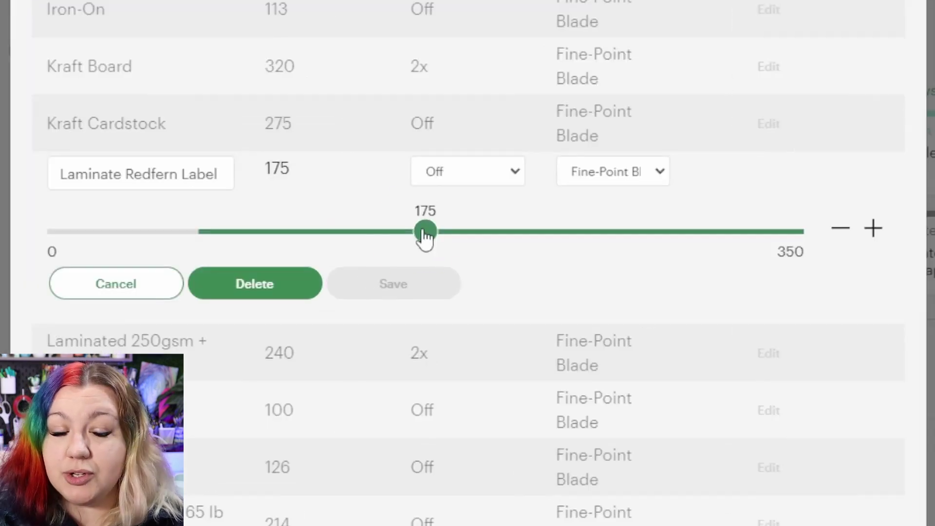
drag(425, 235, 783, 254)
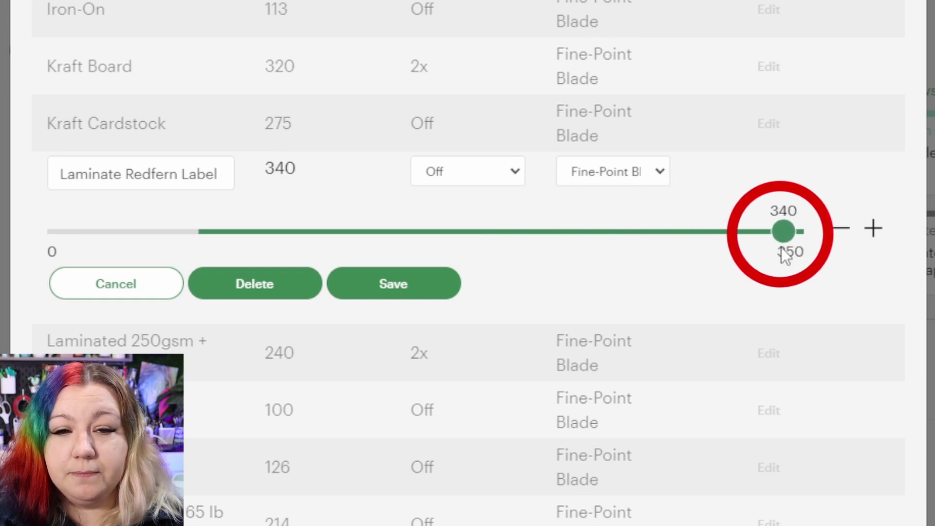
click(870, 230)
click(856, 234)
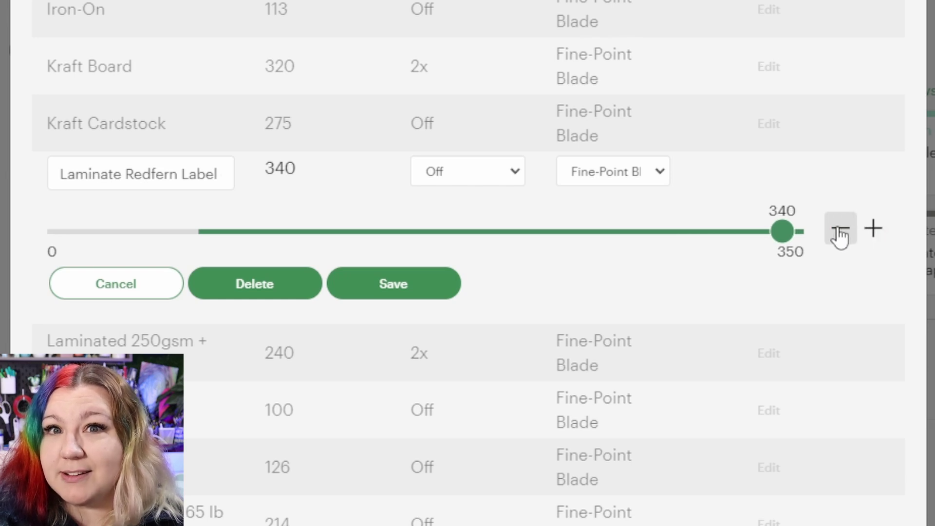
Examine the multi-cut and blade type options available for the new material
click(493, 171)
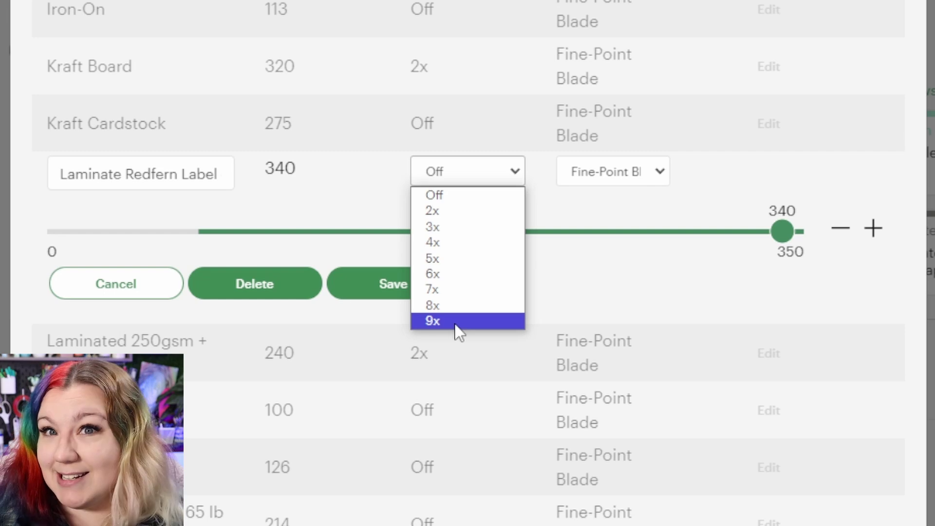
click(624, 199)
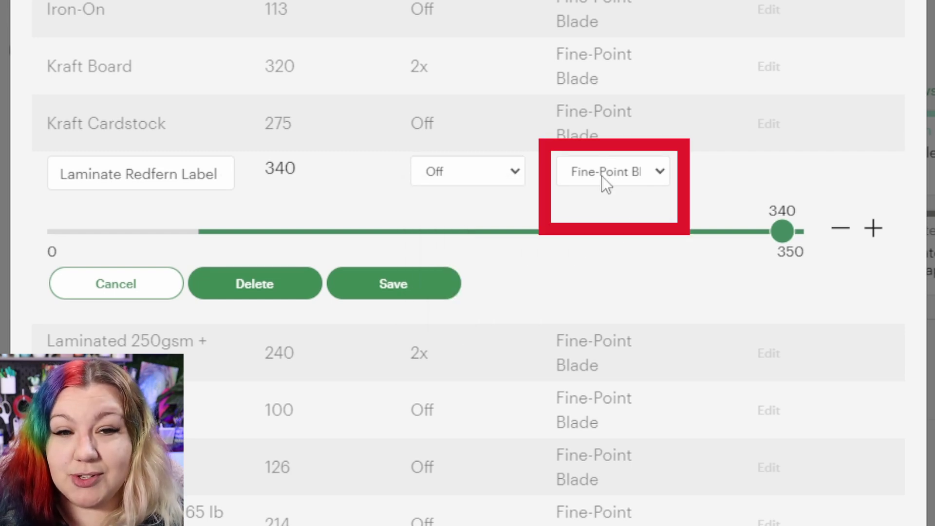
click(601, 176)
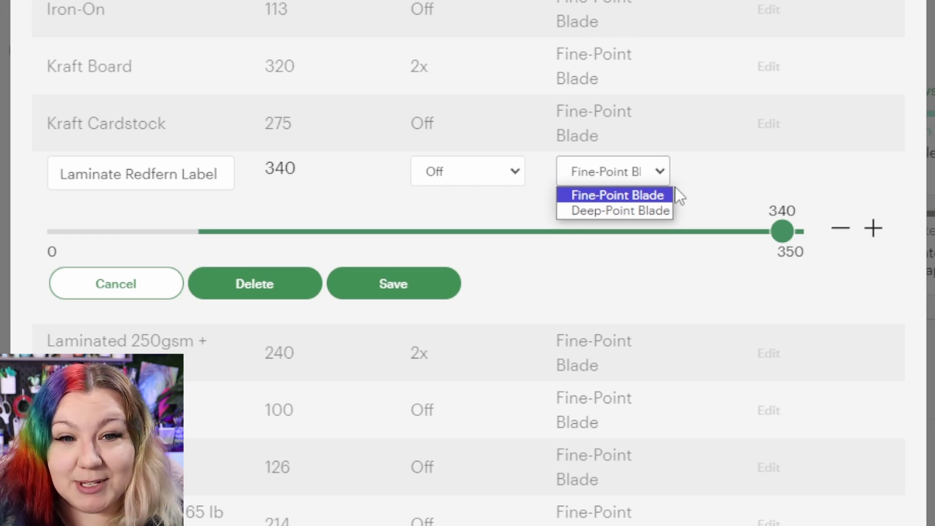
click(709, 175)
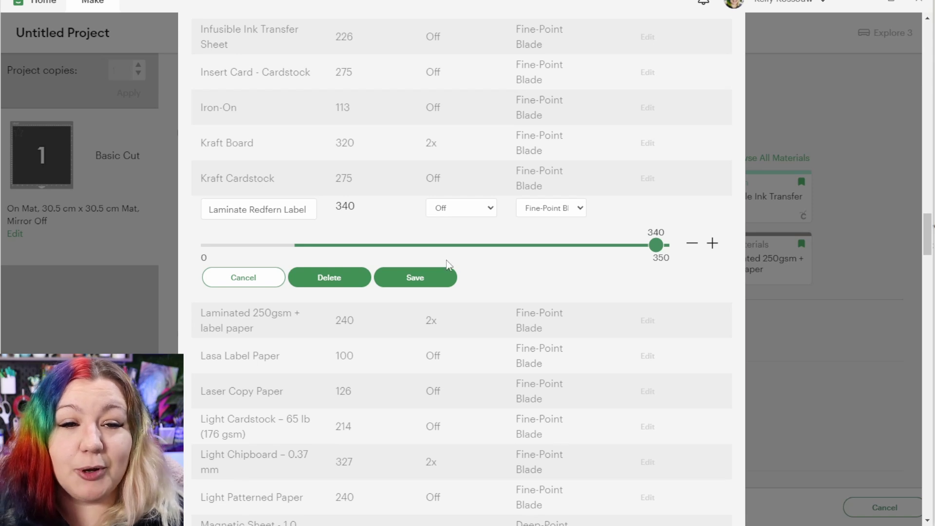
Save the new material's cut settings and finish editing the custom materials
click(429, 283)
scroll(614, 355, down, 15)
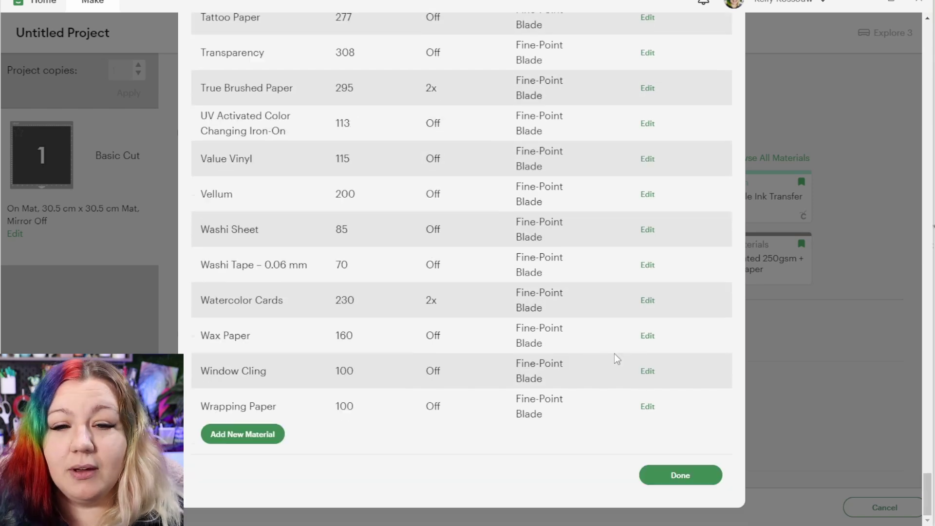
click(842, 334)
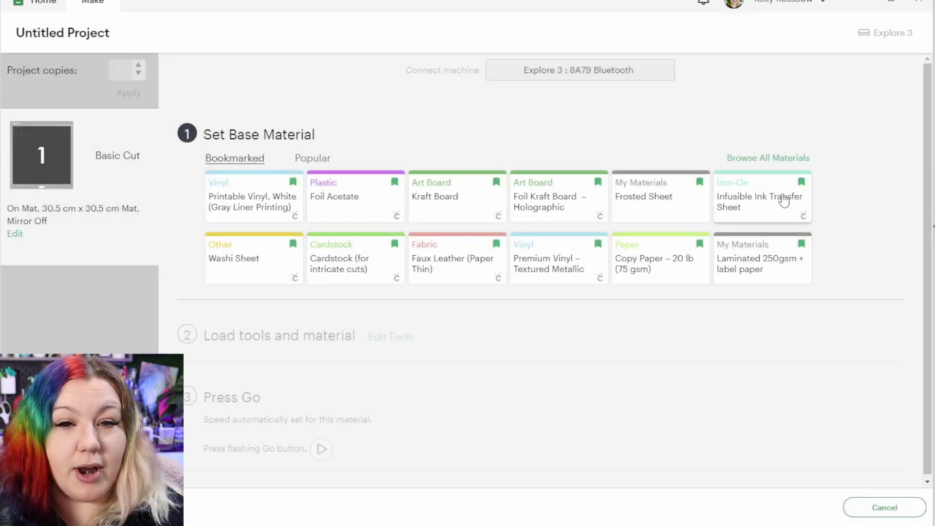
click(787, 158)
click(681, 480)
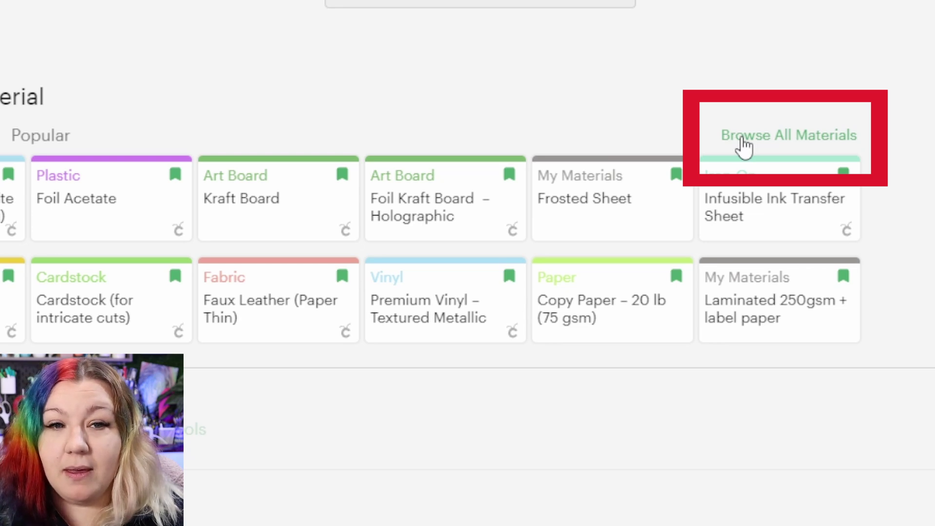
Browse all base materials and go to the My Materials category
click(744, 145)
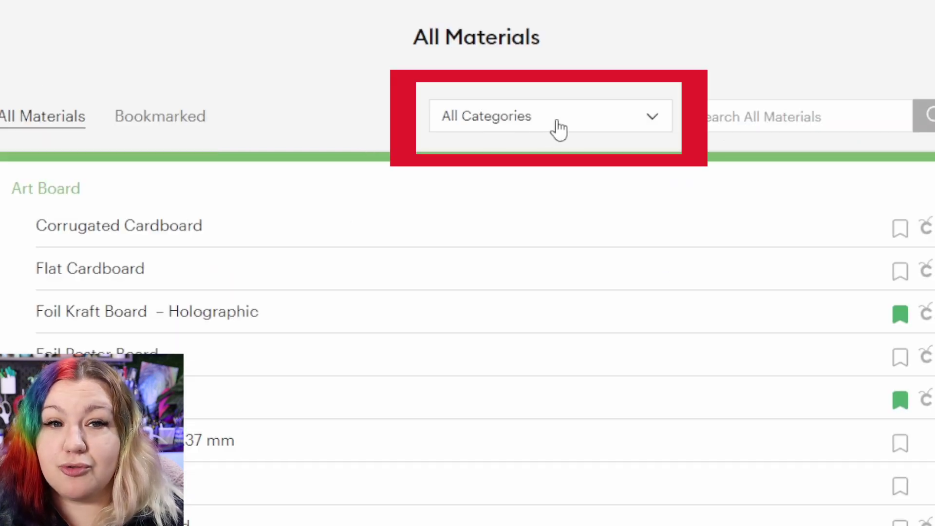
click(559, 129)
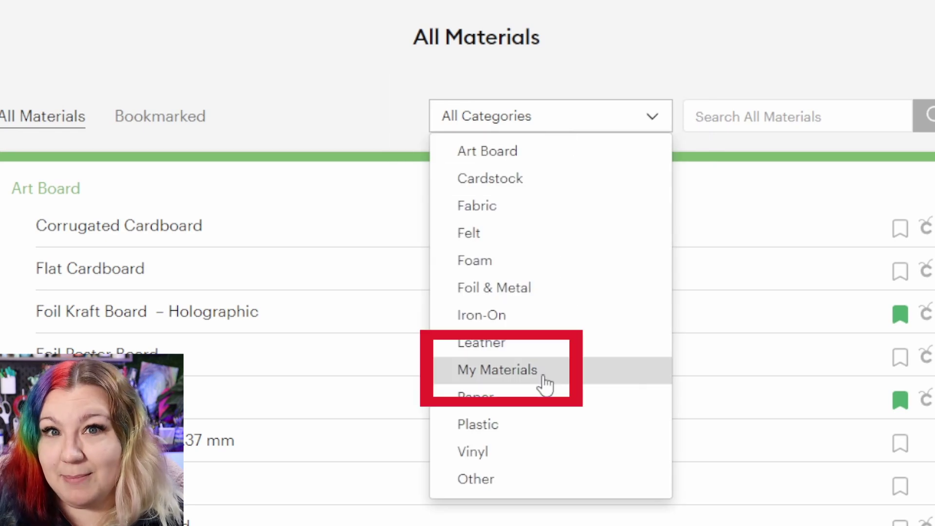
click(544, 377)
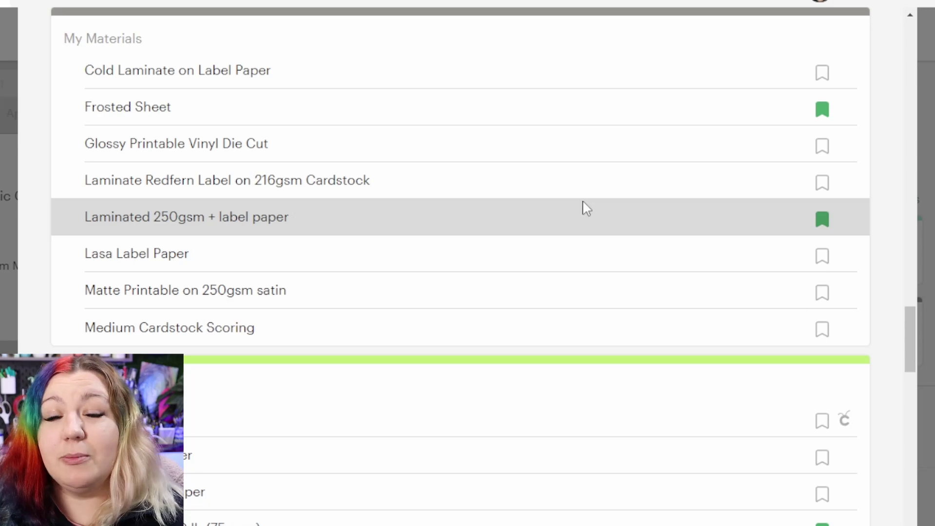